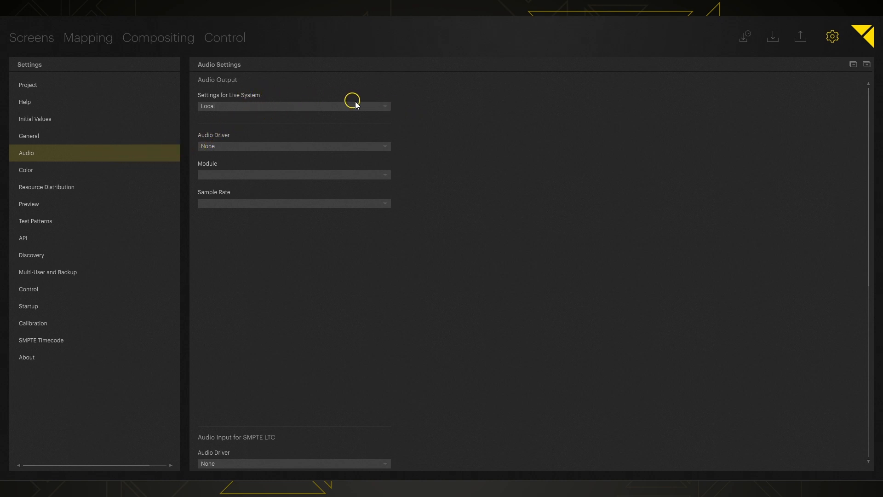
# Check the live system choices and compare the output modules offered by the ASIO, WASAPI and MME audio drivers
pyautogui.click(386, 105)
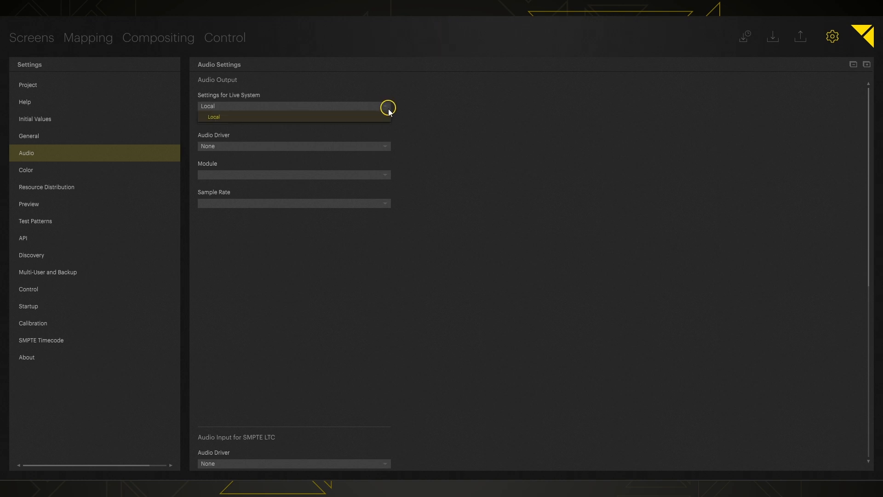
pyautogui.click(387, 106)
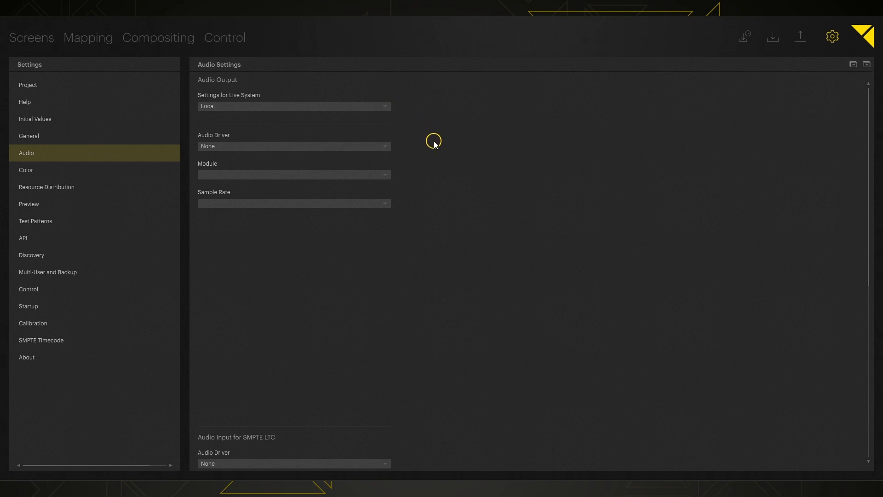
pyautogui.click(385, 149)
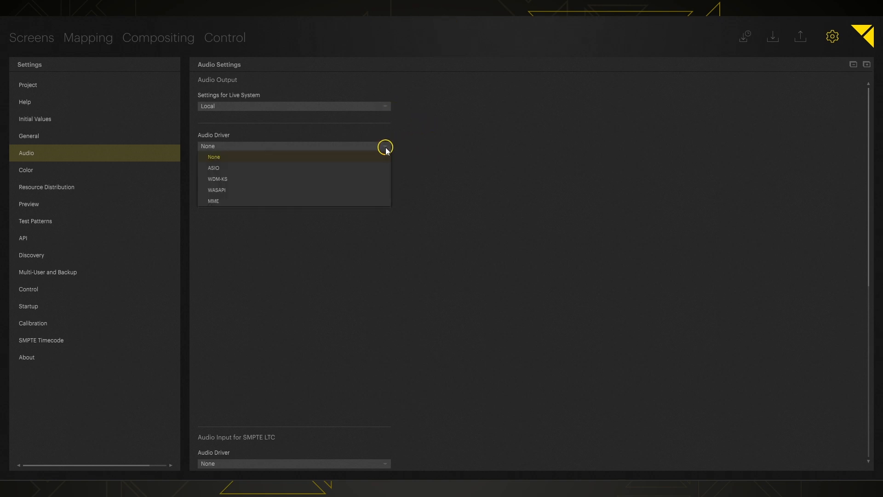
pyautogui.click(346, 168)
pyautogui.click(385, 177)
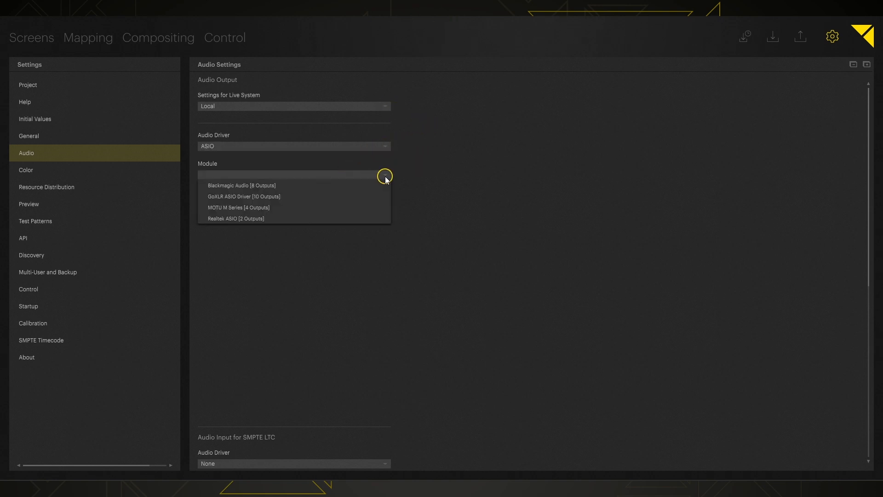
pyautogui.click(385, 178)
pyautogui.click(385, 147)
pyautogui.click(316, 189)
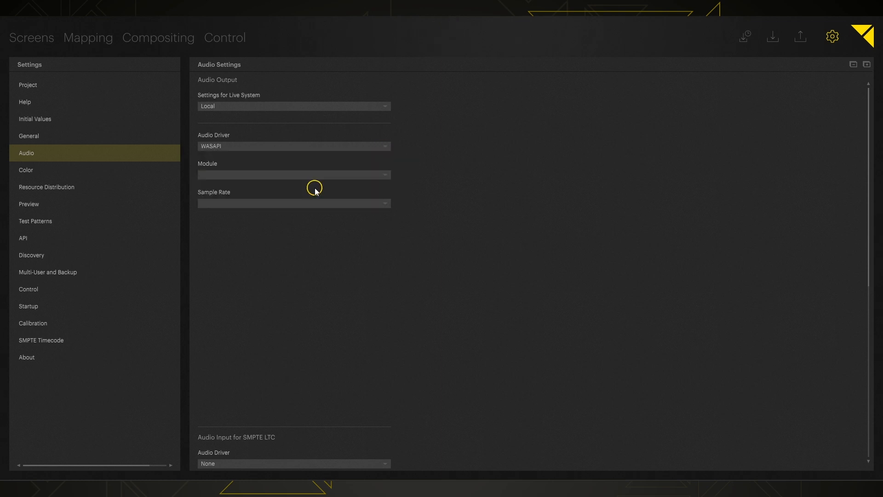
pyautogui.click(386, 177)
pyautogui.click(385, 178)
pyautogui.click(386, 146)
pyautogui.click(297, 197)
pyautogui.click(385, 174)
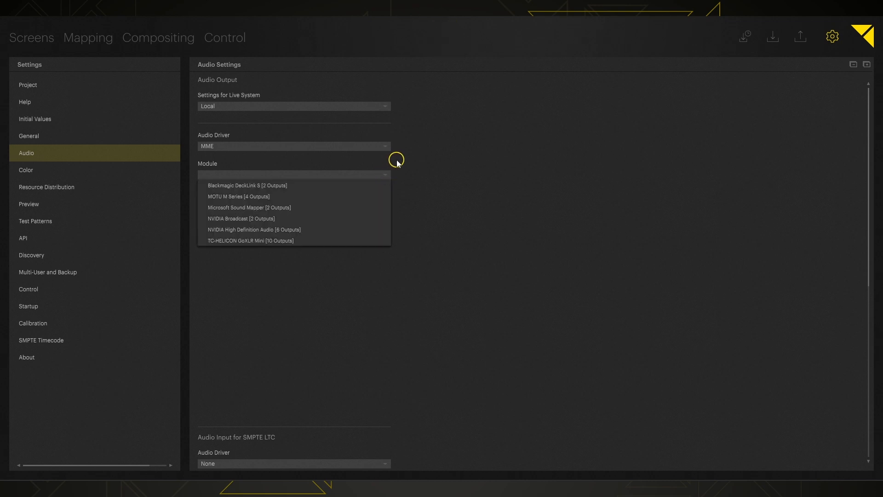
pyautogui.click(397, 162)
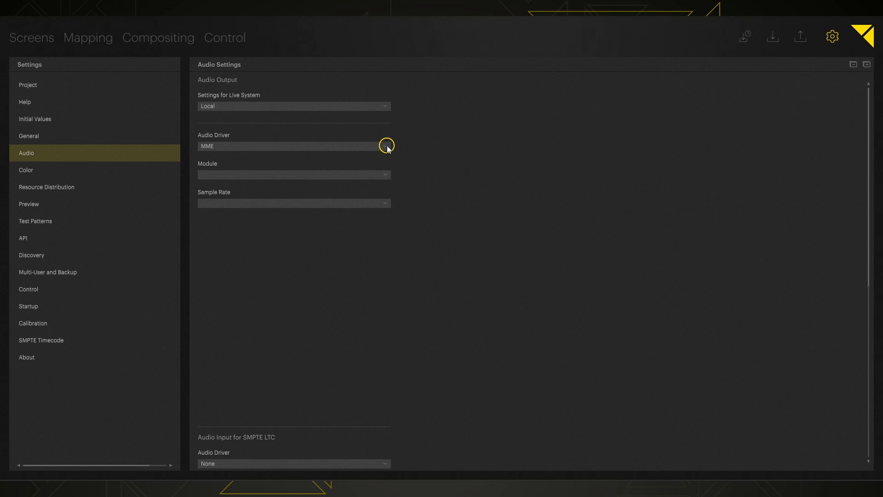
# Set the audio output driver to WASAPI and its module to MOTU M Series [4 Outputs]
pyautogui.click(387, 146)
pyautogui.click(257, 187)
pyautogui.click(391, 176)
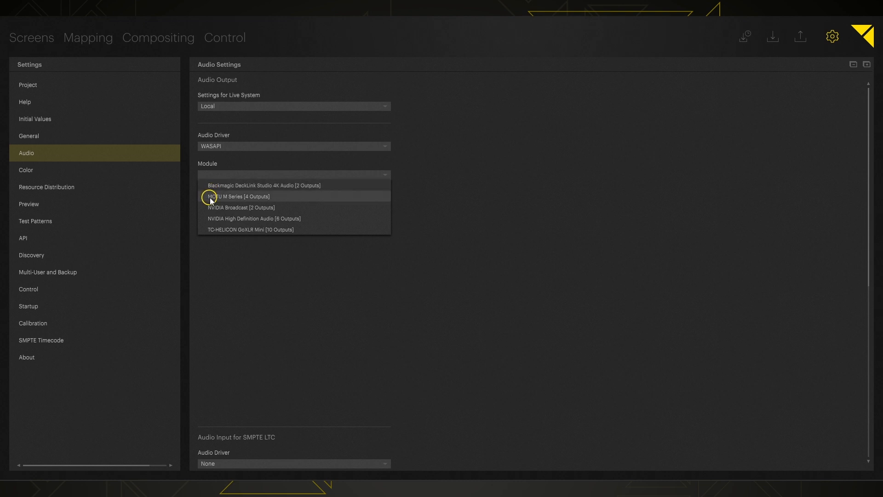
pyautogui.click(285, 197)
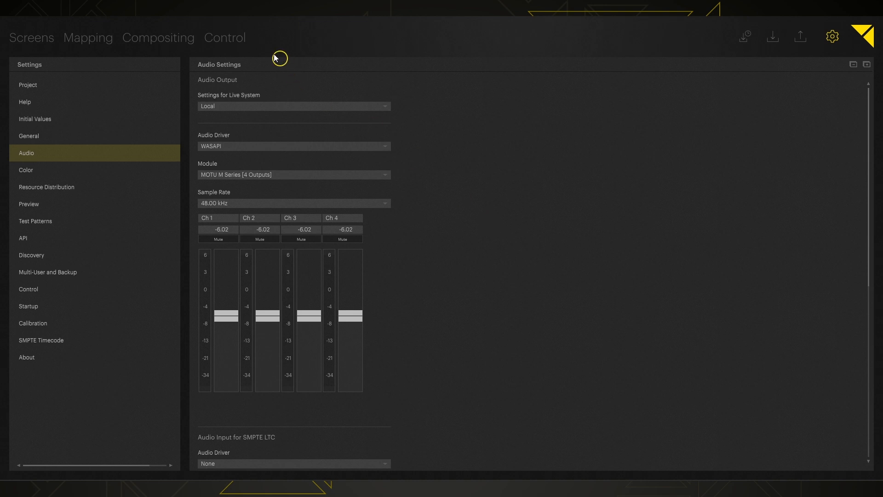
# Place PIXERA AVSync60fps.mkv from the Standard Content media on the MAIN screen in Compositing
pyautogui.click(151, 37)
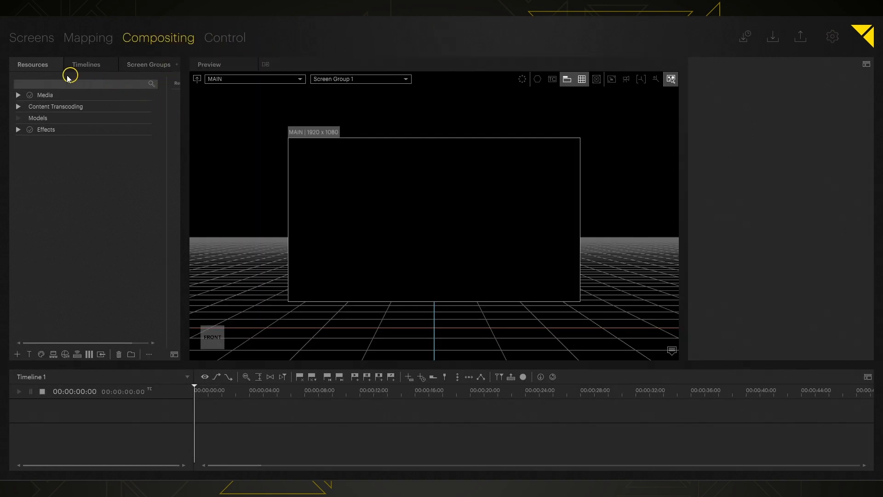
pyautogui.click(39, 97)
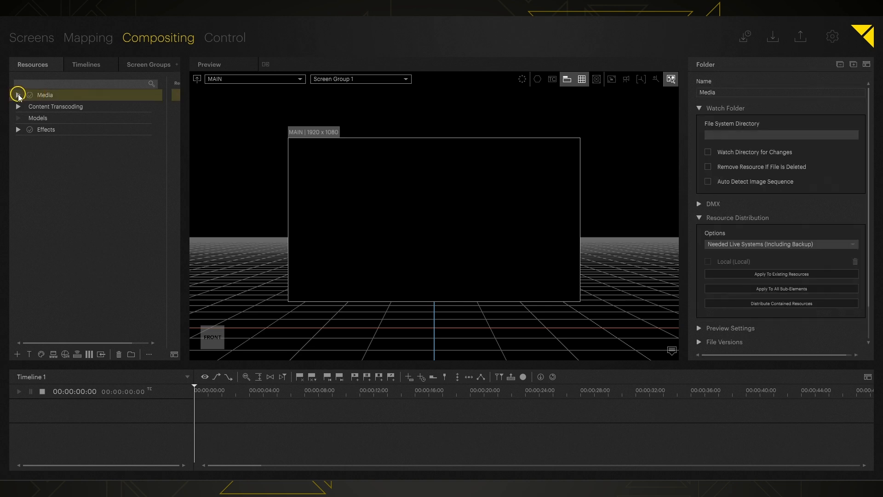
pyautogui.click(19, 96)
pyautogui.click(28, 106)
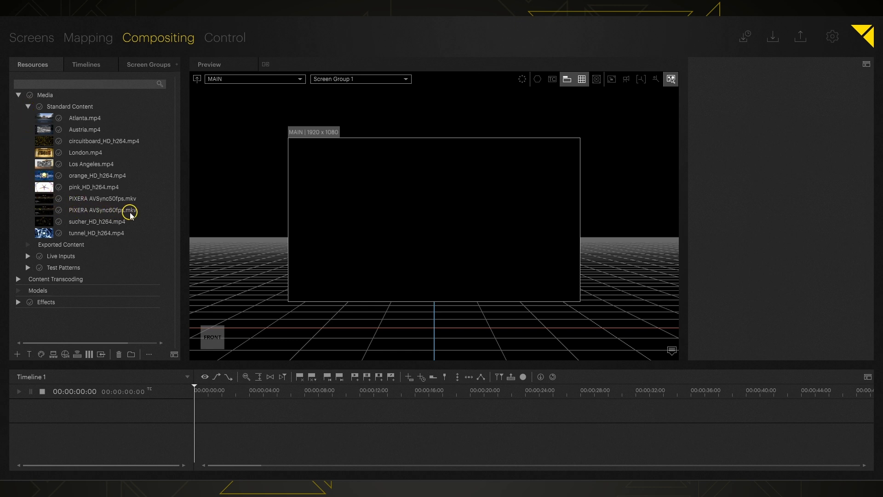
pyautogui.click(46, 212)
pyautogui.moveTo(45, 212); pyautogui.dragTo(414, 212)
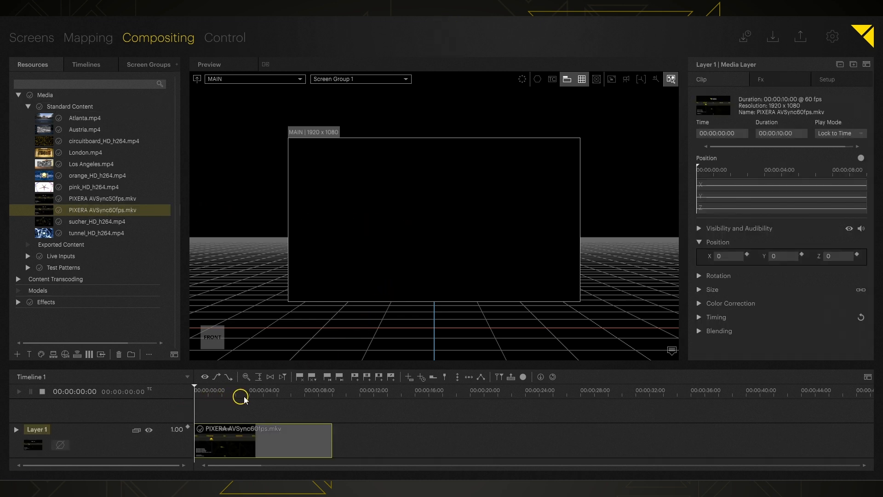
# Play the timeline into the AVSync clip and set the clip's play mode to Free Loop
pyautogui.press('space')
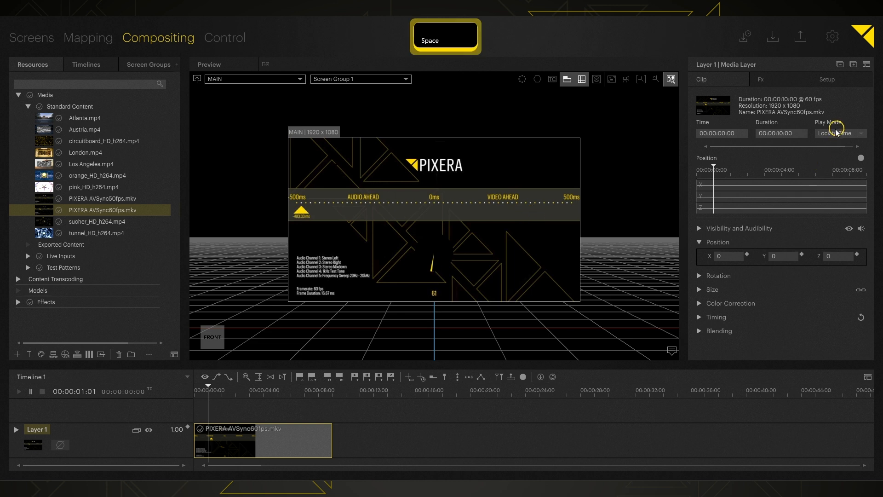
pyautogui.click(836, 132)
pyautogui.click(827, 177)
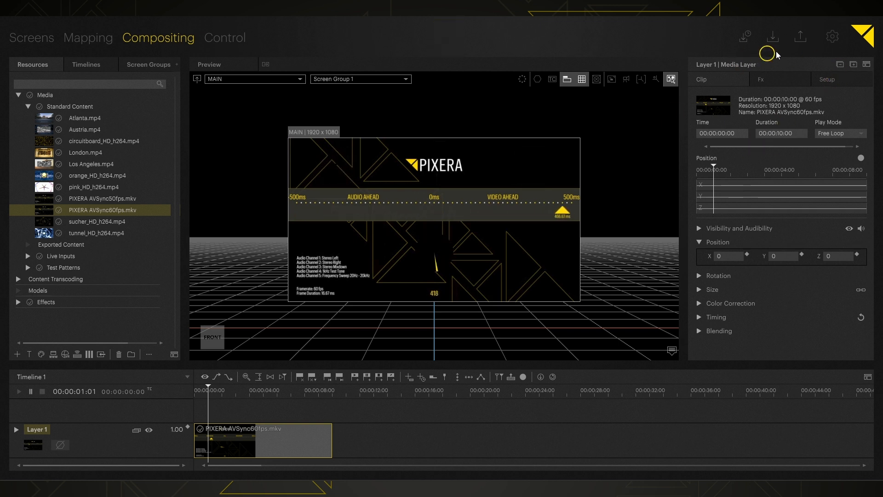
# Check the output channel levels in the audio settings, and move the timeline playhead past the clip to 00:00:12:42
pyautogui.click(833, 34)
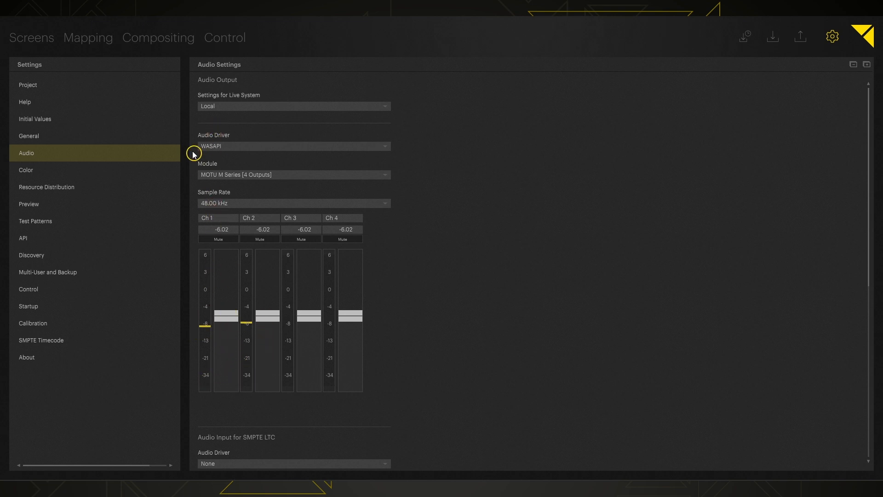
pyautogui.click(164, 39)
pyautogui.click(369, 395)
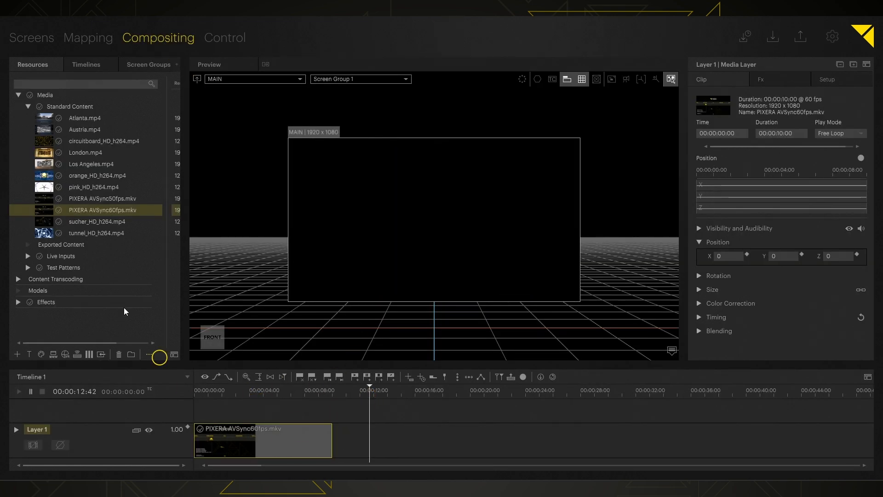
# Import the "Down to Earth" and "Feeling Safe" WAV files into the Media folder
pyautogui.click(37, 94)
pyautogui.click(17, 355)
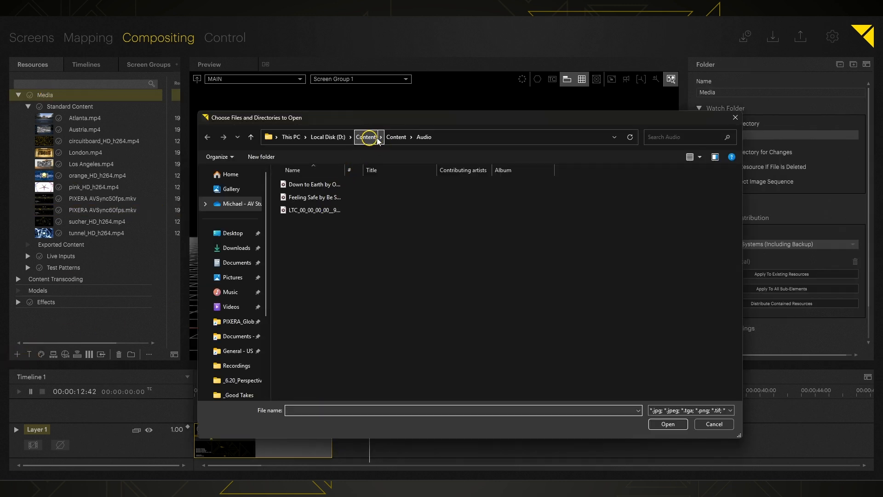
pyautogui.click(349, 184)
pyautogui.keyDown('ctrl'); pyautogui.click(375, 197); pyautogui.keyUp('ctrl')
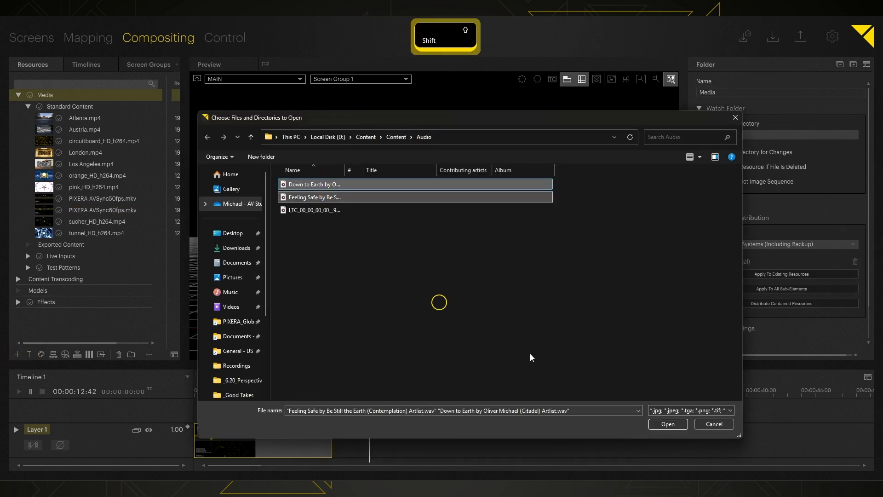
pyautogui.click(662, 423)
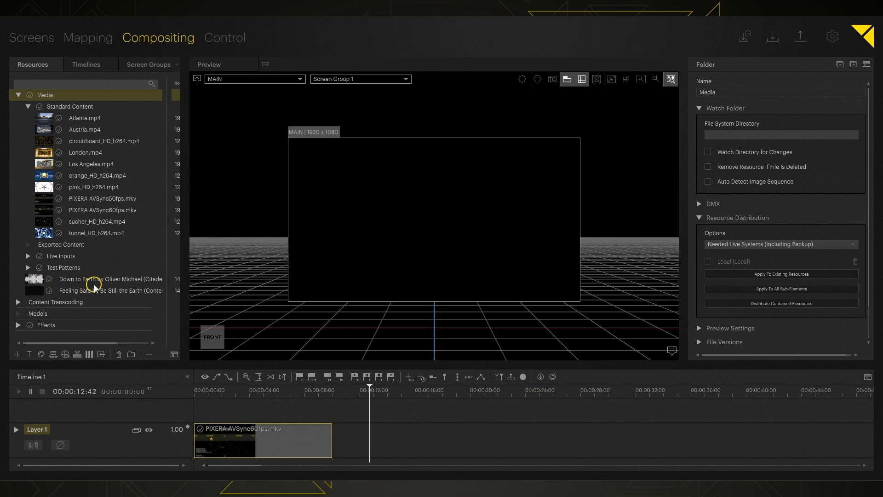
# Replace the clip on Layer 1 with the "Down to Earth" audio file and put the playhead at 00:00:02:48
pyautogui.moveTo(276, 366); pyautogui.dragTo(276, 316)
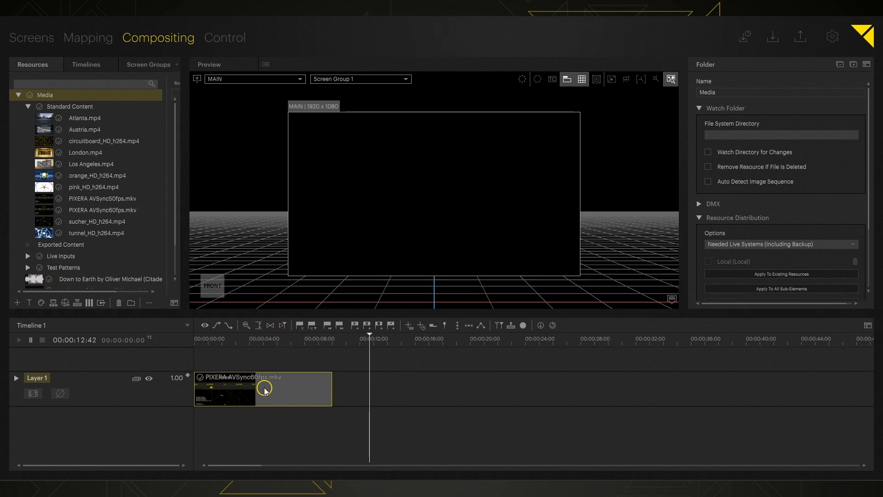
pyautogui.scroll(-2, 64, 231)
pyautogui.click(39, 237)
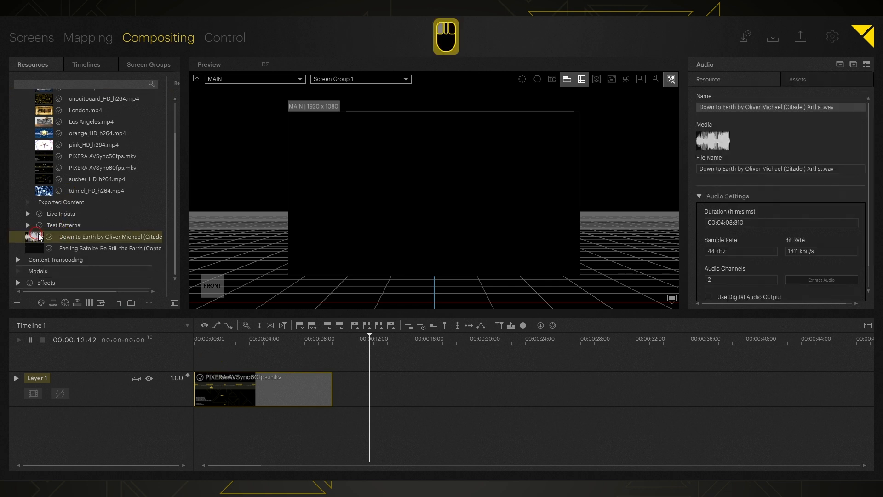
pyautogui.moveTo(40, 237); pyautogui.dragTo(240, 393)
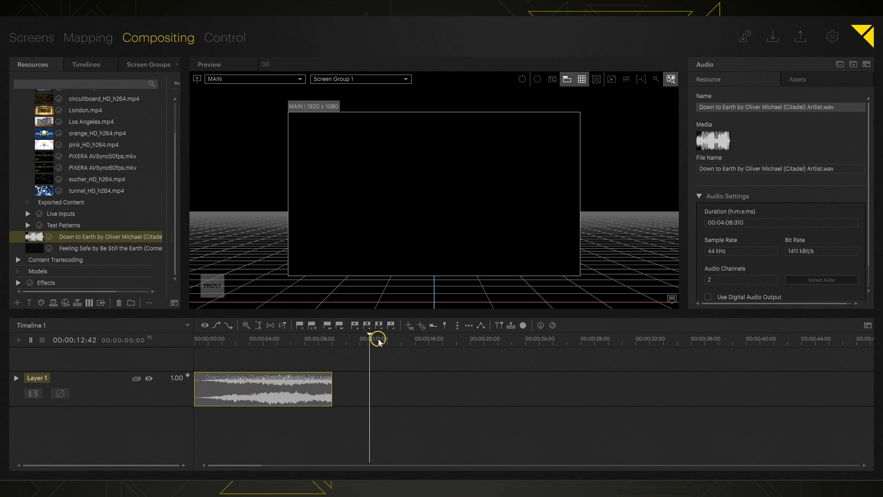
pyautogui.moveTo(283, 341); pyautogui.dragTo(233, 346)
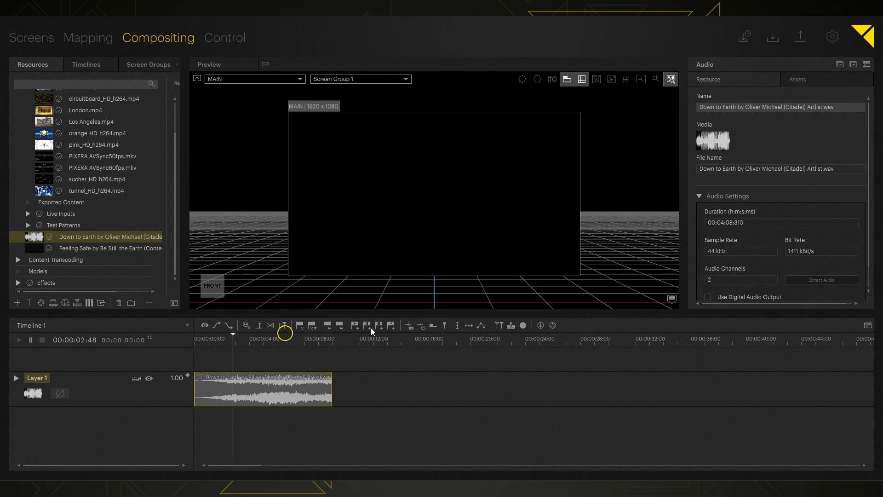
# Examine the Audio on Service options in Layer 1's setup and the output channels in the global audio settings
pyautogui.click(37, 382)
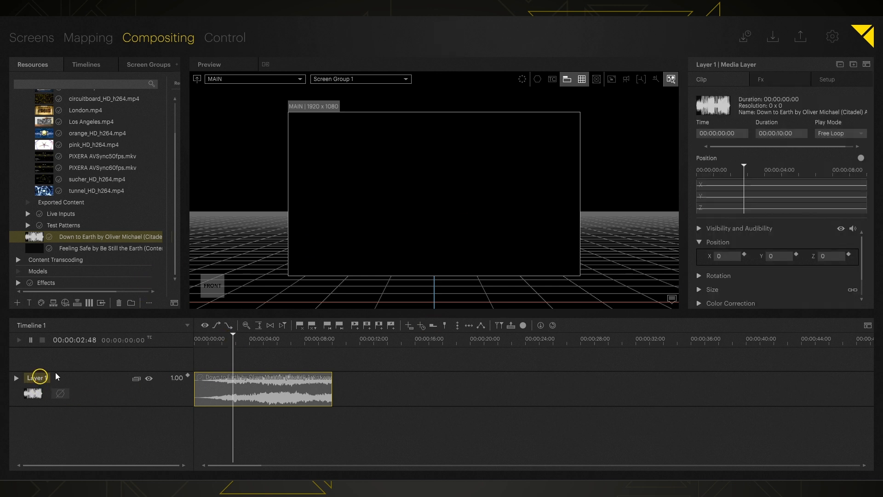
pyautogui.click(826, 81)
pyautogui.scroll(-3, 741, 138)
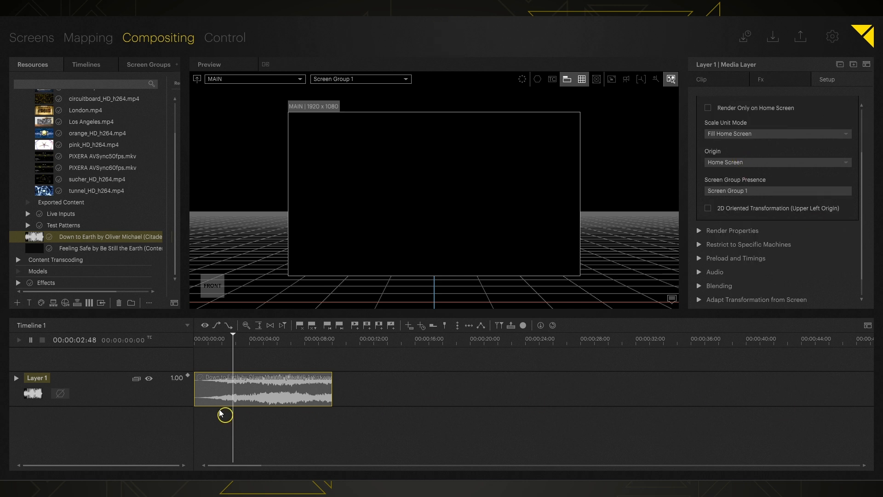
pyautogui.click(338, 342)
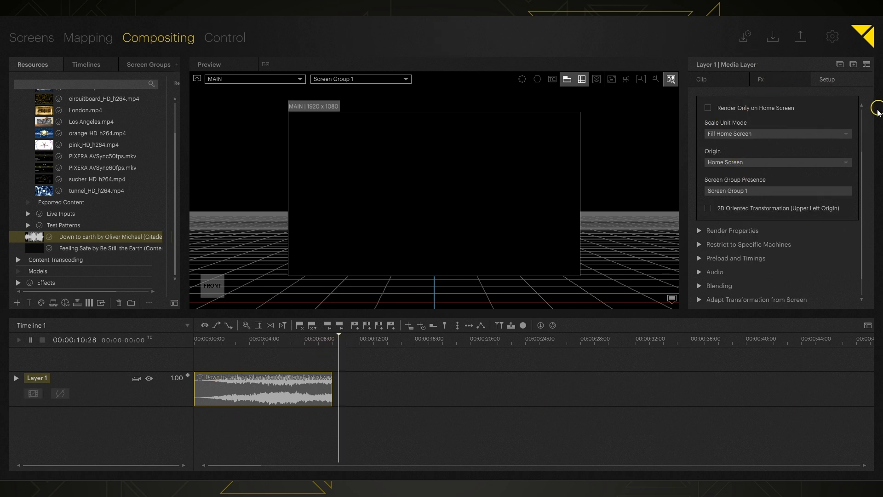
pyautogui.click(700, 272)
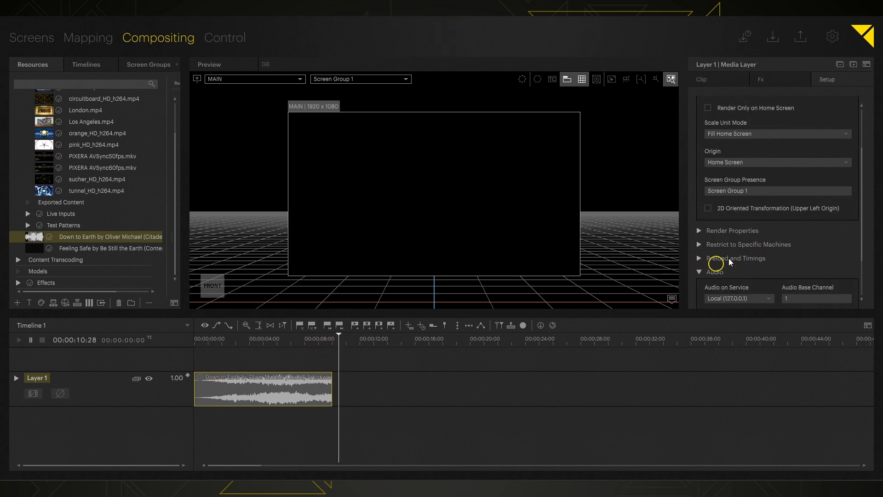
pyautogui.scroll(-2, 736, 253)
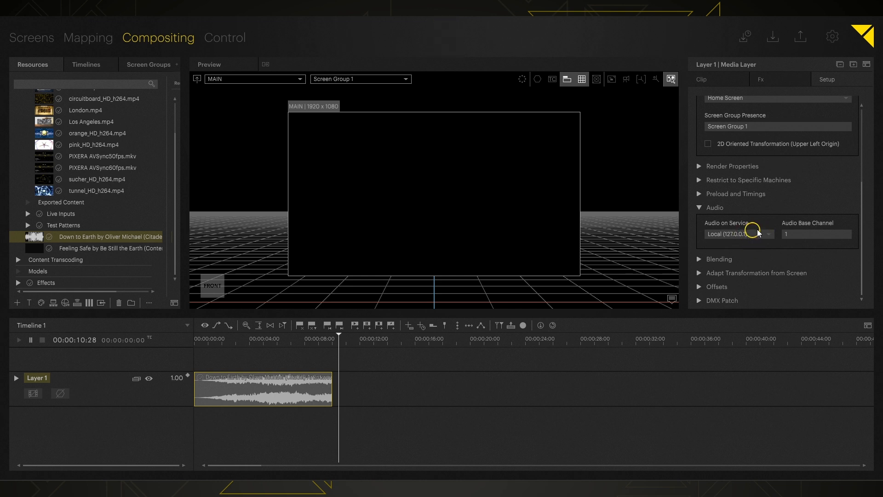
pyautogui.click(761, 234)
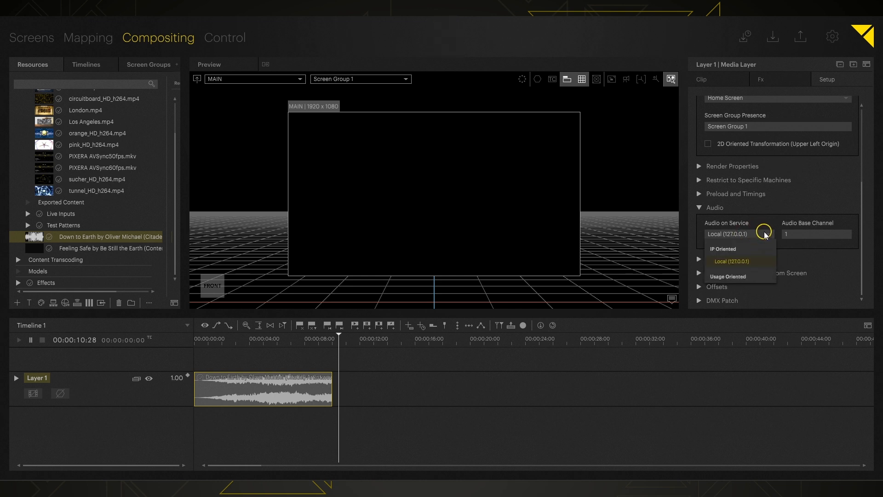
pyautogui.click(764, 234)
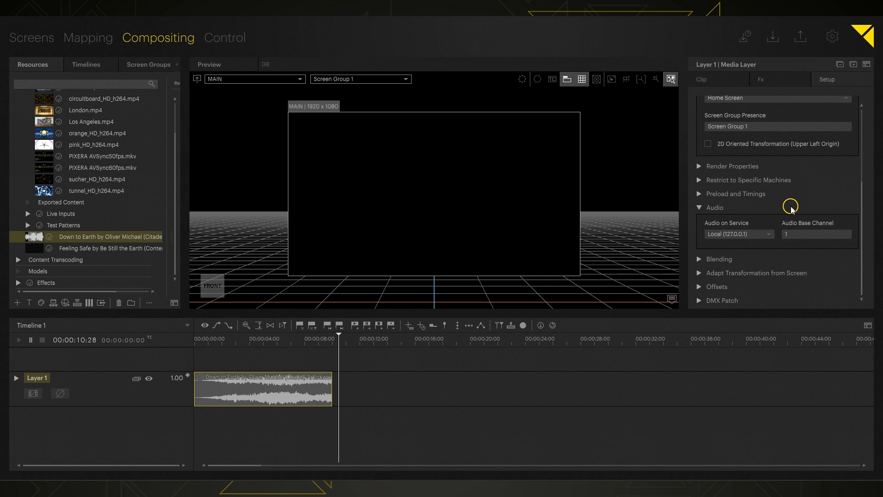
pyautogui.click(833, 37)
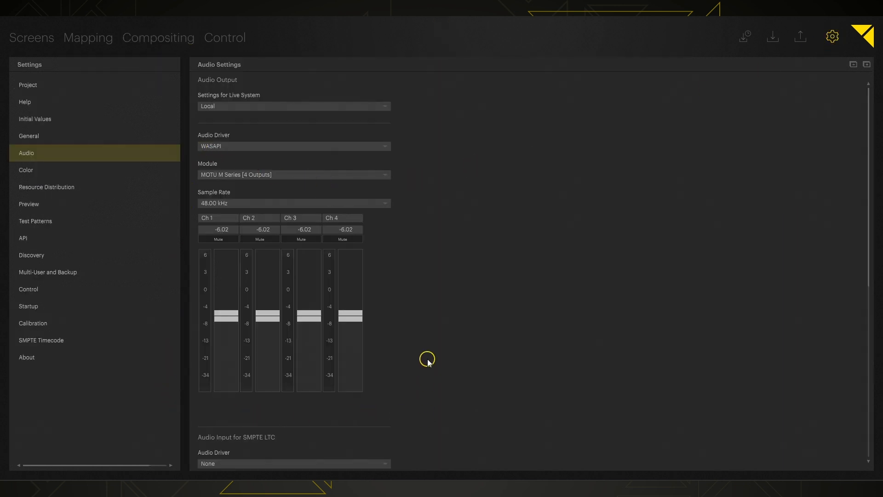
pyautogui.click(170, 38)
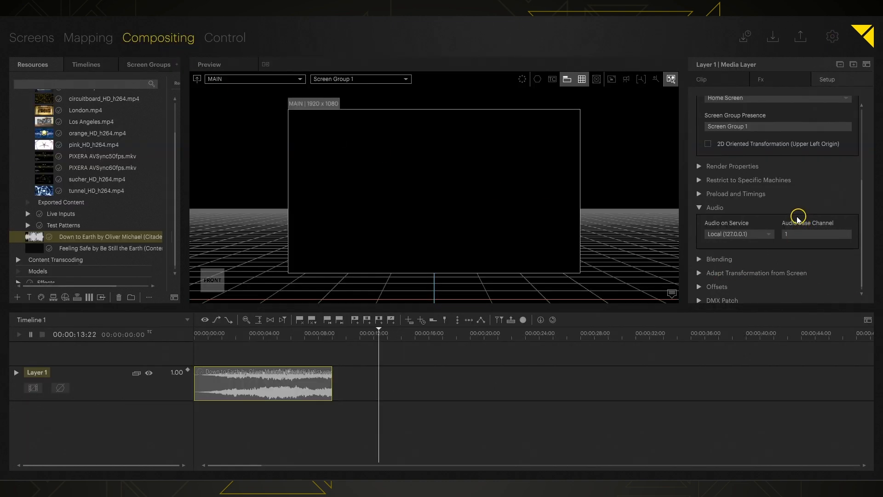
# Move the playhead to 00:00:07:04 inside the audio clip and set Layer 1's Audio Base Channel to 2
pyautogui.moveTo(369, 335); pyautogui.dragTo(292, 338)
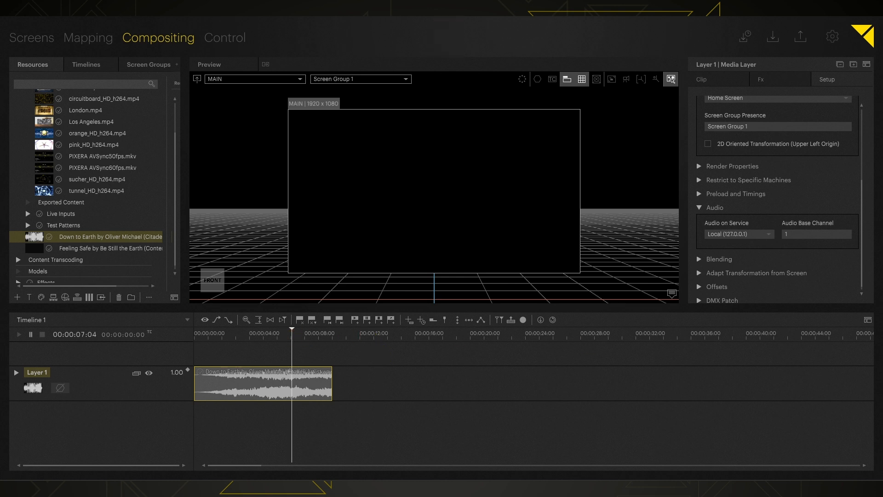
pyautogui.click(830, 238)
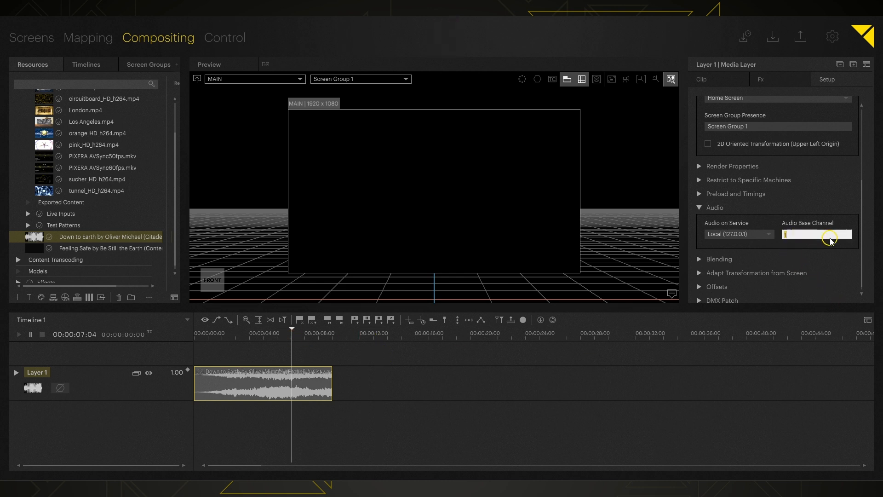
pyautogui.write('2')
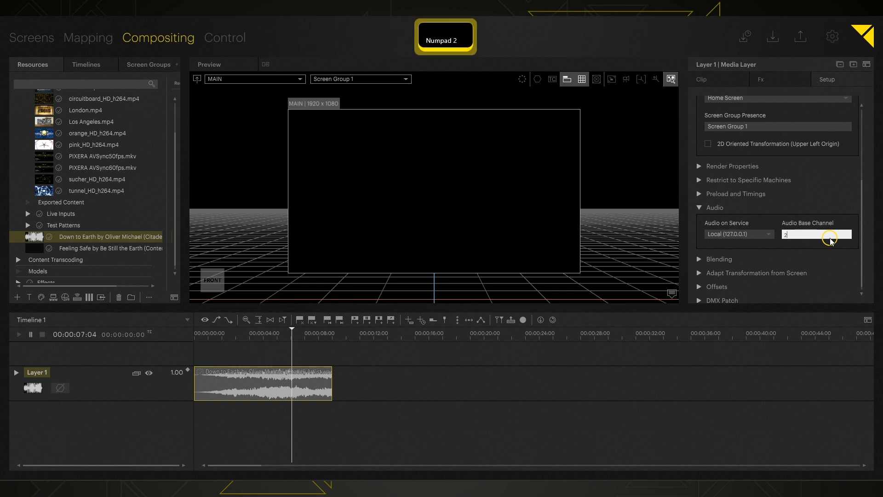
pyautogui.press('Return')
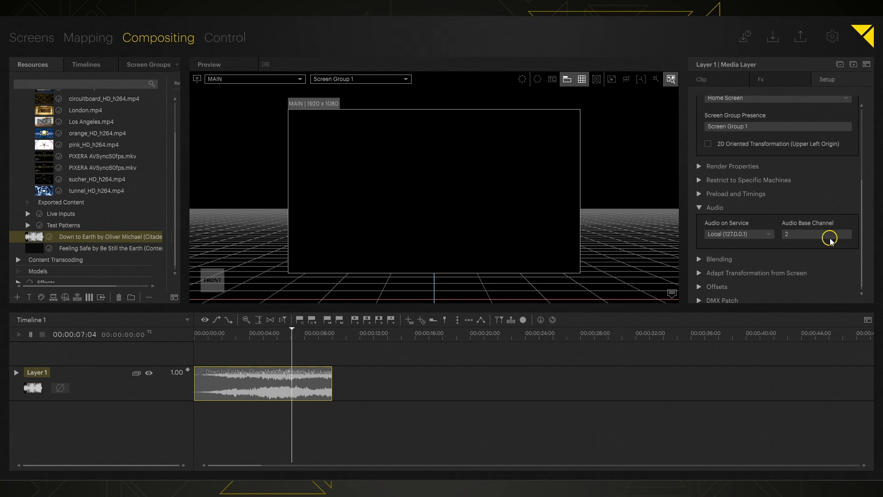